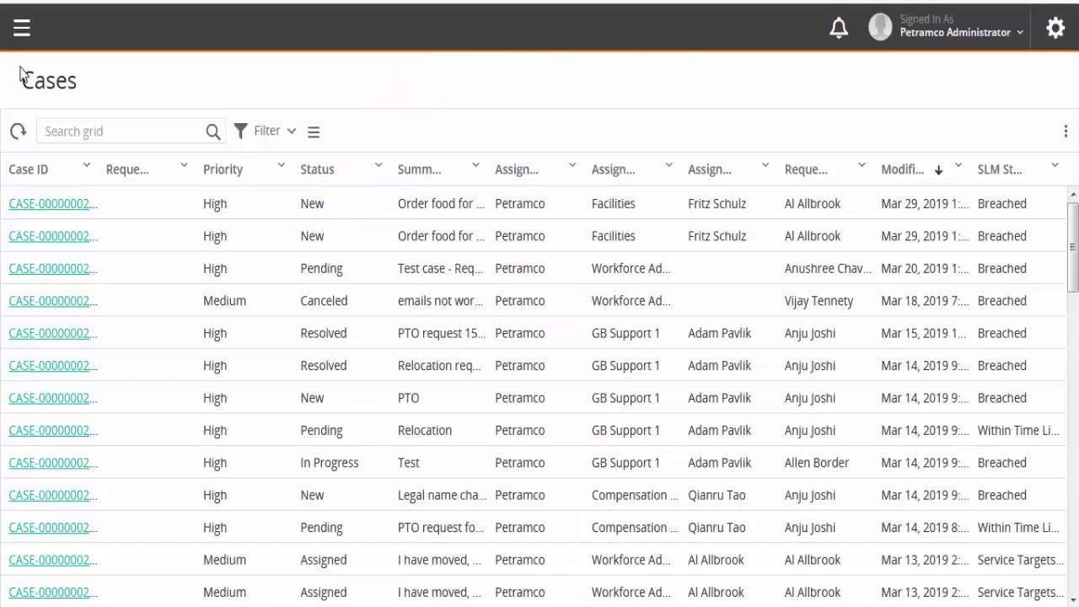
Open the main navigation menu from the Cases list console.
{"action": "left_click", "coordinate": [21, 28]}
Go to Service Management > Services > Workflows and open the HR-Onboarding employee workflow.
{"action": "left_click", "coordinate": [44, 523]}
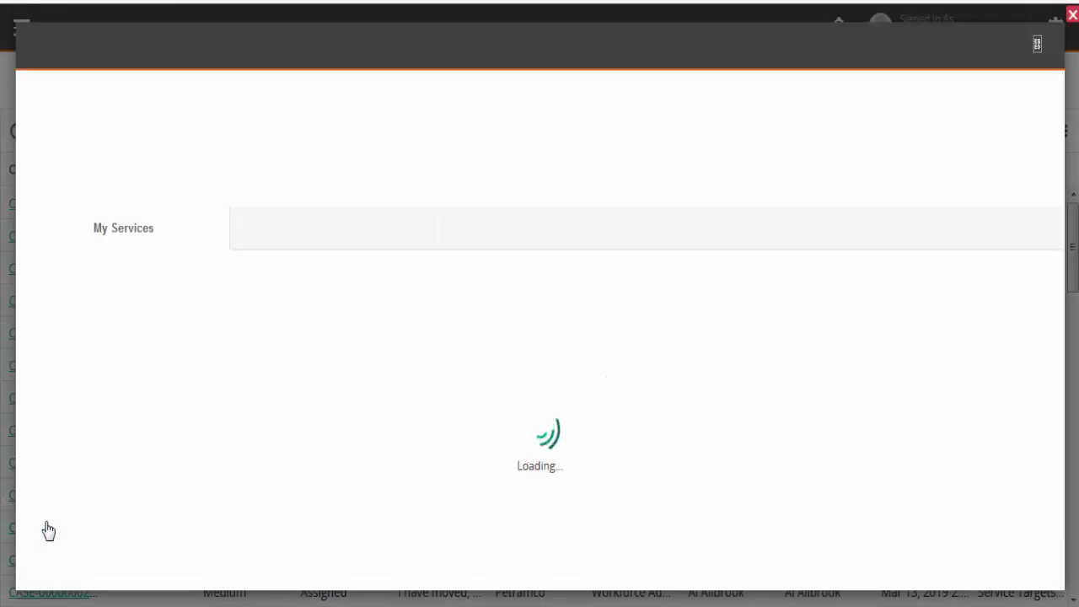
{"action": "left_click", "coordinate": [386, 52]}
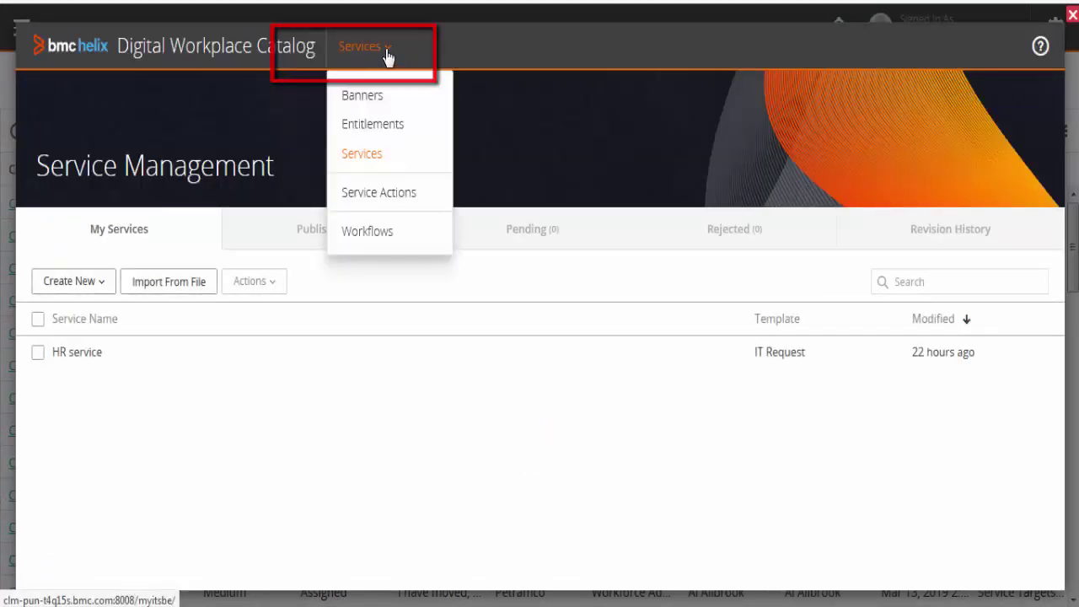
{"action": "left_click", "coordinate": [371, 234]}
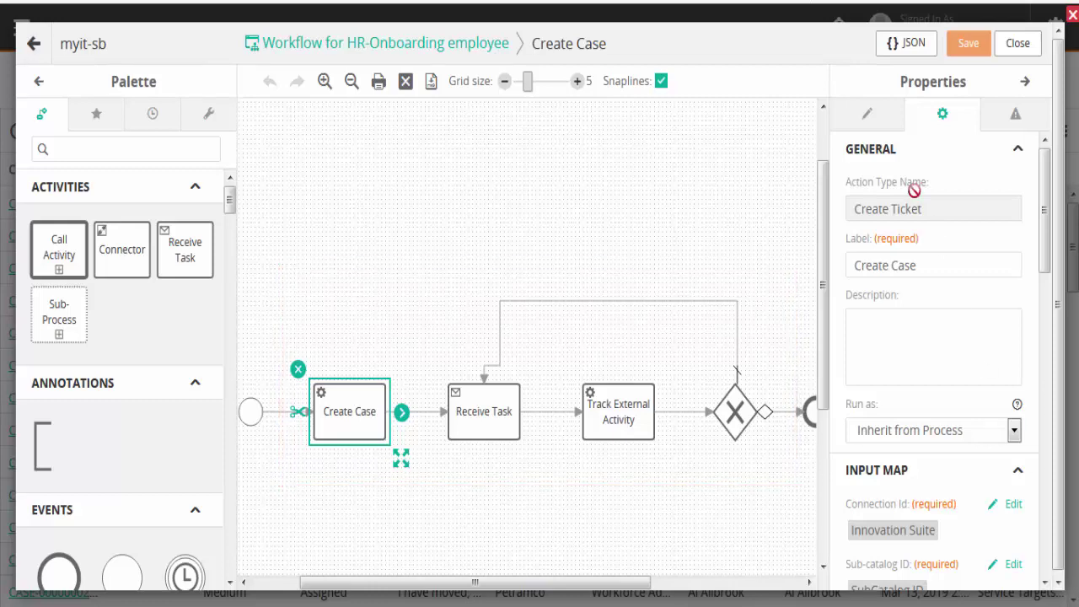
Review the HR-Onboarding workflow's own general properties and variables.
{"action": "left_click", "coordinate": [864, 113]}
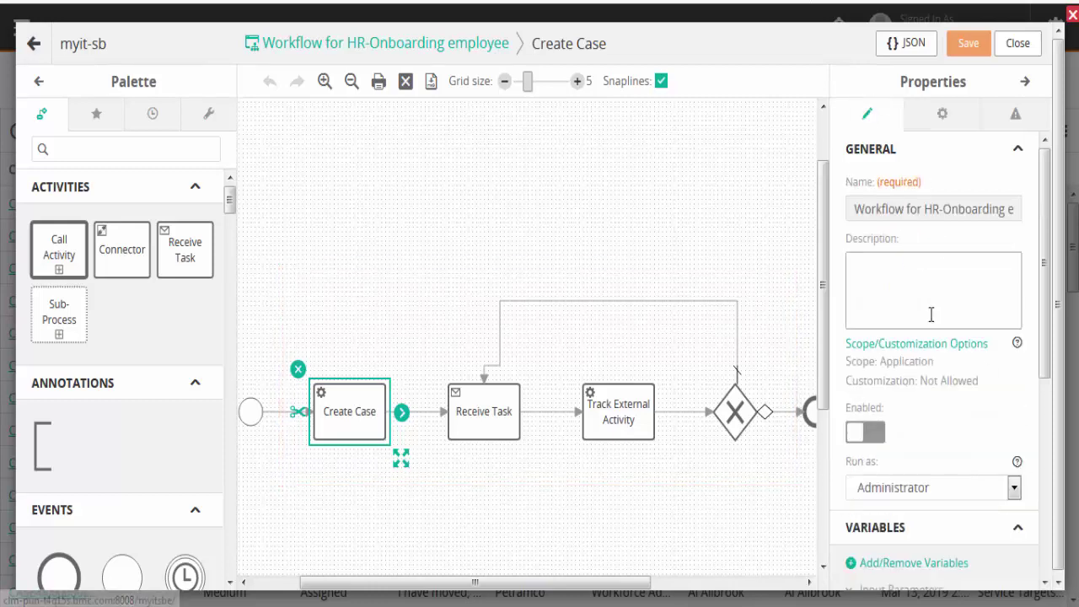
{"action": "scroll", "coordinate": [902, 269], "scroll_direction": "down", "scroll_amount": 5}
{"action": "left_click", "coordinate": [338, 453]}
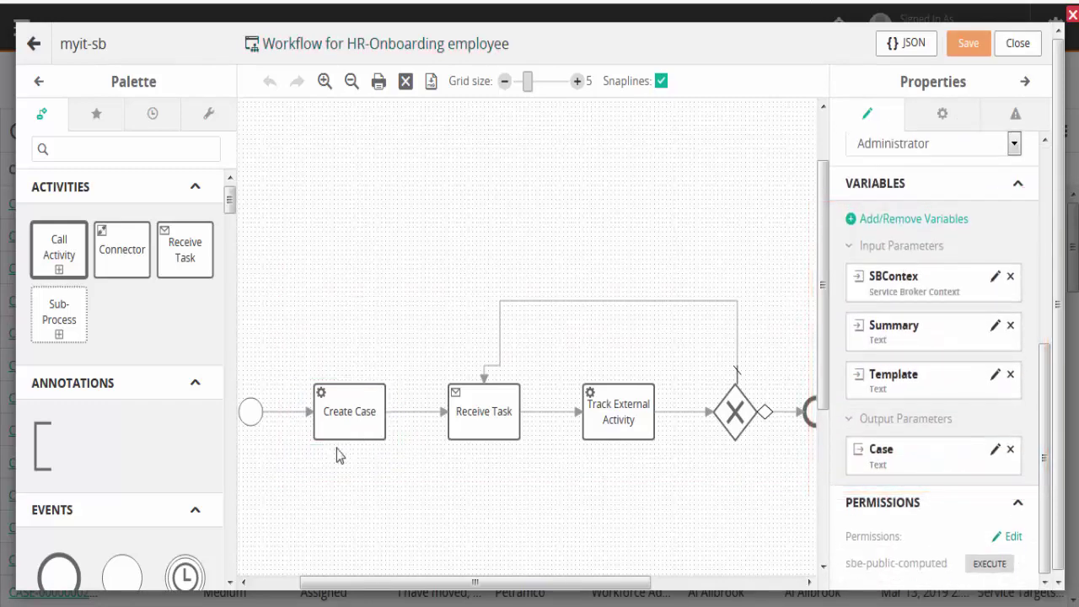
Inspect the Create Case mappings and the Receive Task's ServiceRequestId and ServiceRequestStatus parameters.
{"action": "left_click", "coordinate": [337, 418]}
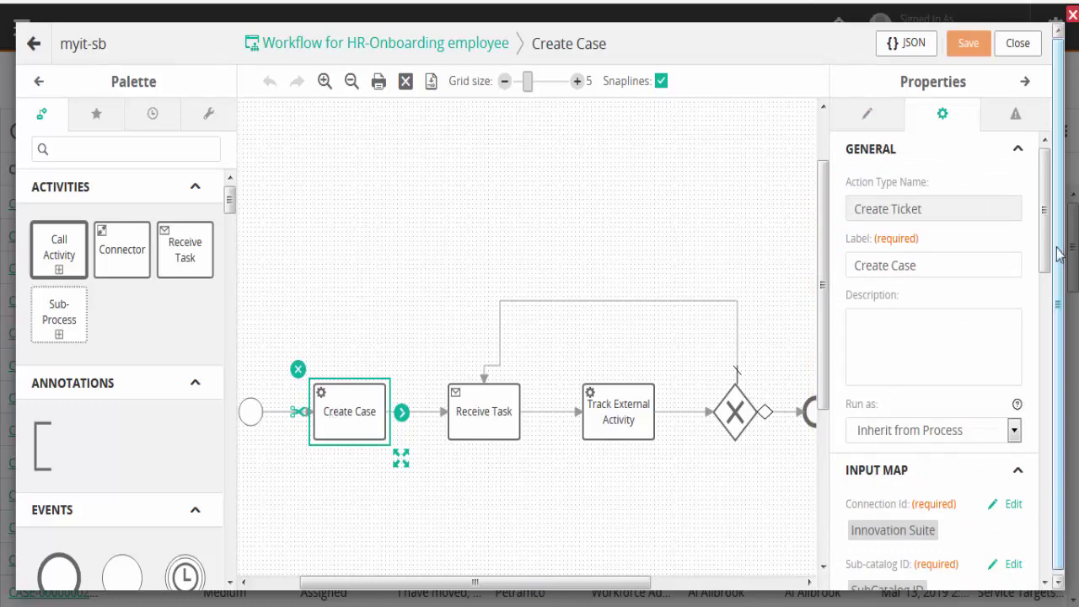
{"action": "left_click_drag", "start_coordinate": [1046, 242], "coordinate": [1055, 350]}
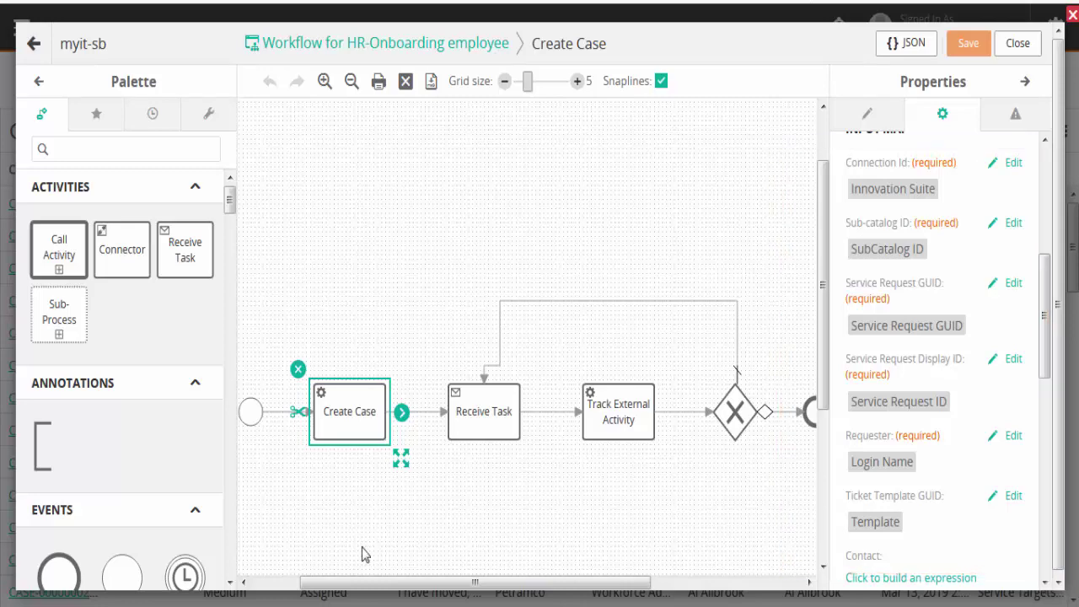
{"action": "left_click", "coordinate": [470, 413]}
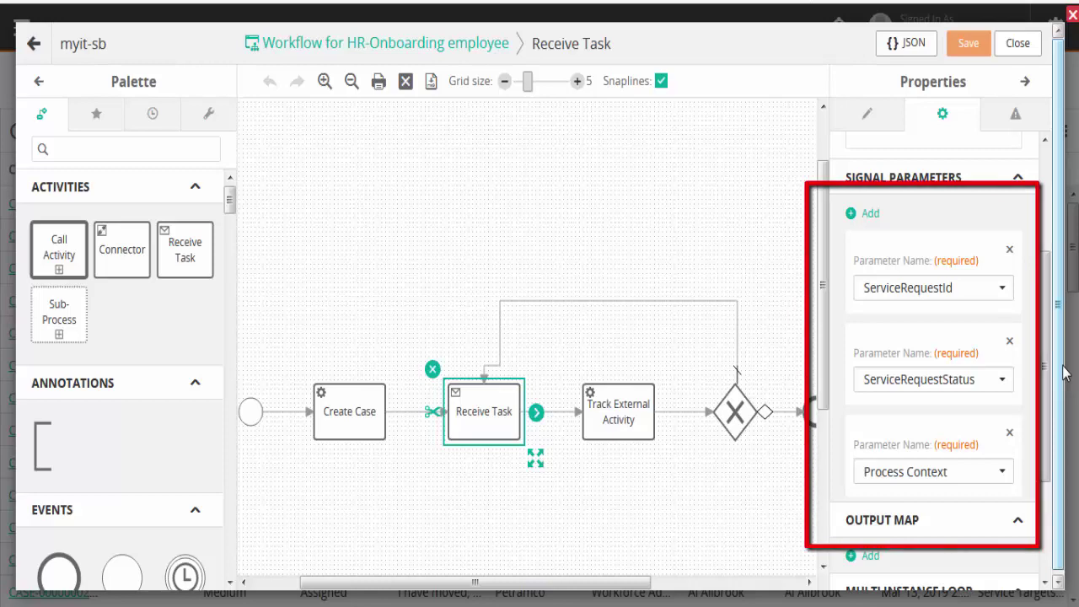
Inspect Track External Activity, the exclusive gateway and its conditional flow, then close the designer.
{"action": "left_click", "coordinate": [622, 427]}
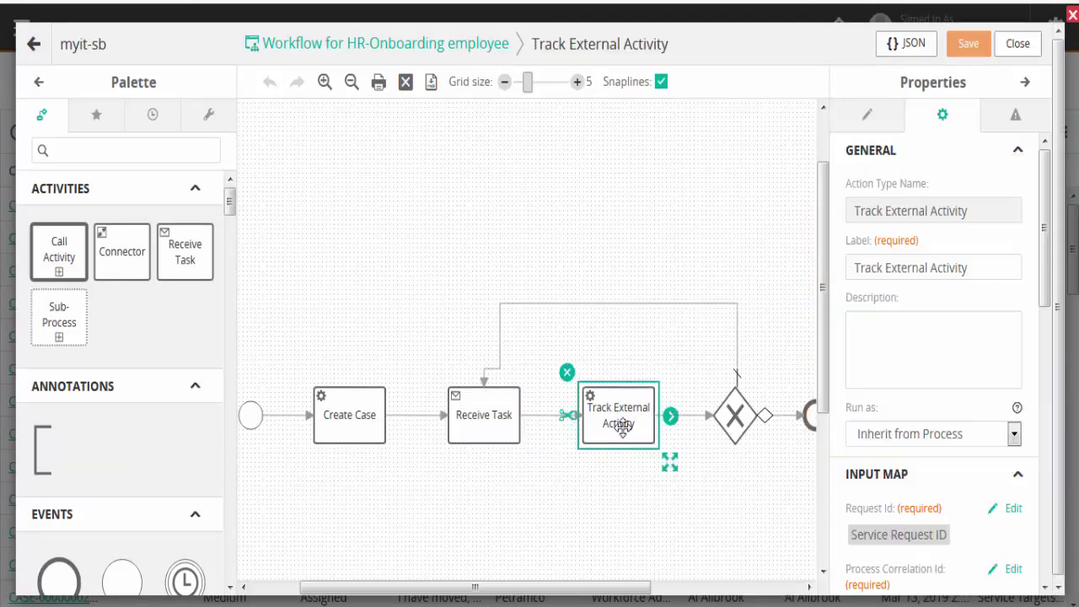
{"action": "left_click_drag", "start_coordinate": [1045, 288], "coordinate": [1064, 406]}
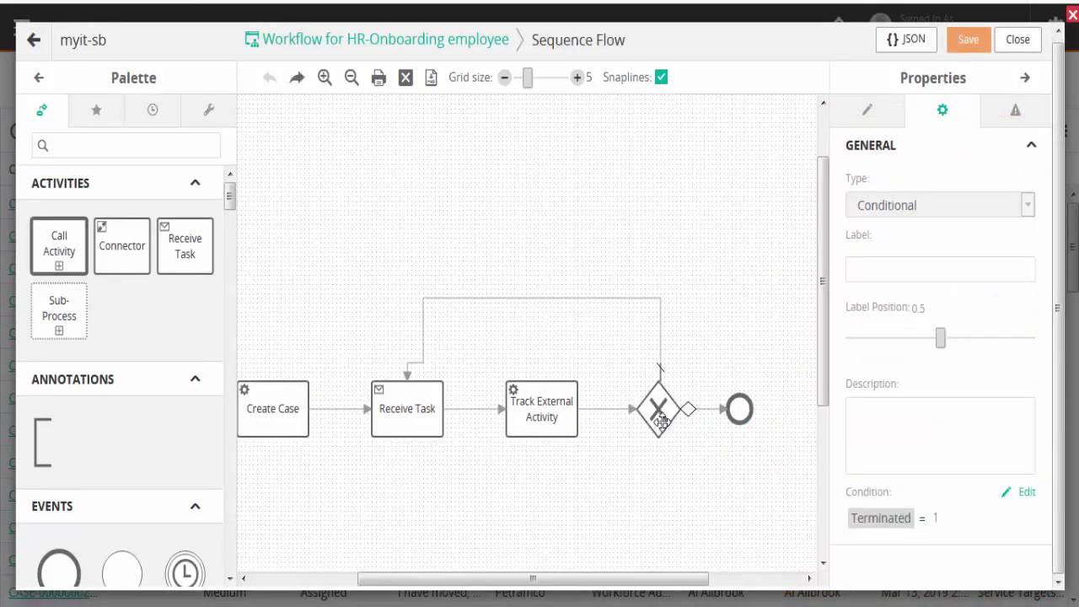
{"action": "left_click", "coordinate": [659, 426]}
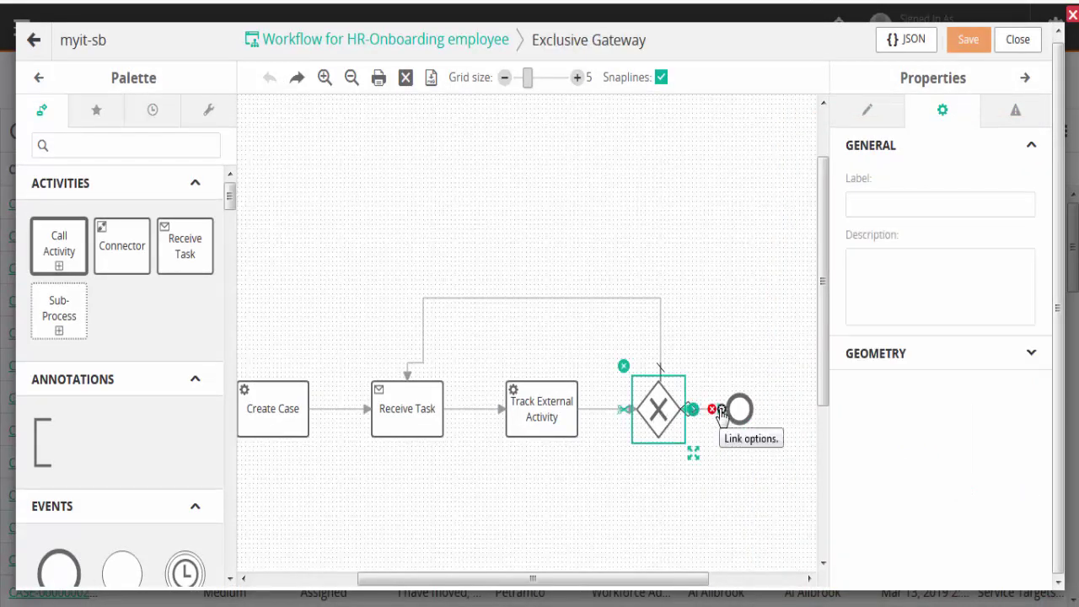
{"action": "left_click", "coordinate": [721, 415]}
{"action": "mouse_move", "coordinate": [861, 516]}
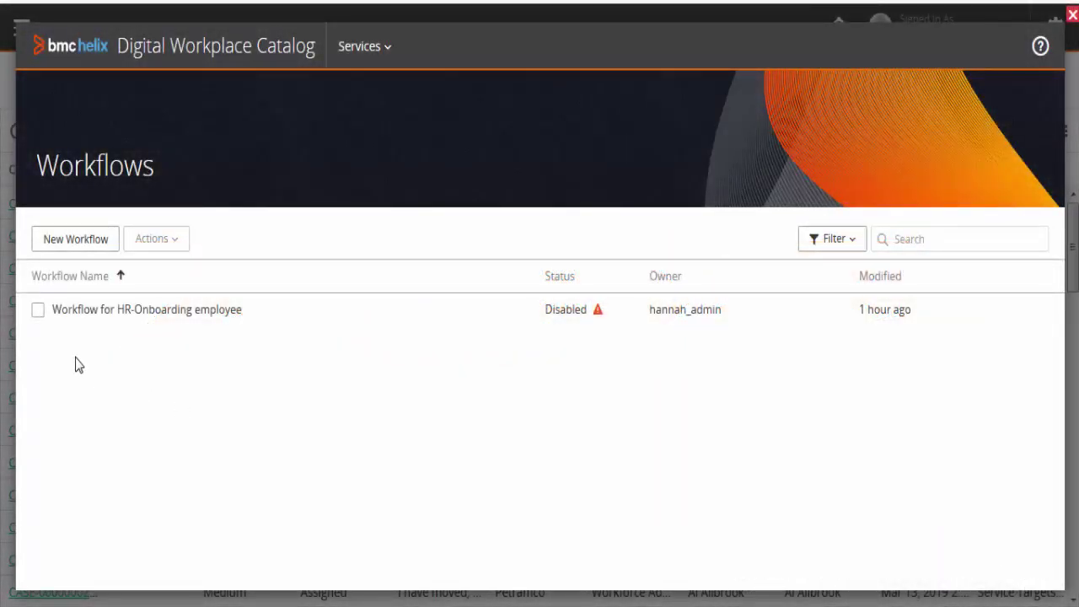
Create a single-user questionnaire for the HR-Onboarding workflow via Manage Questions and dismiss the tip.
{"action": "left_click", "coordinate": [37, 312]}
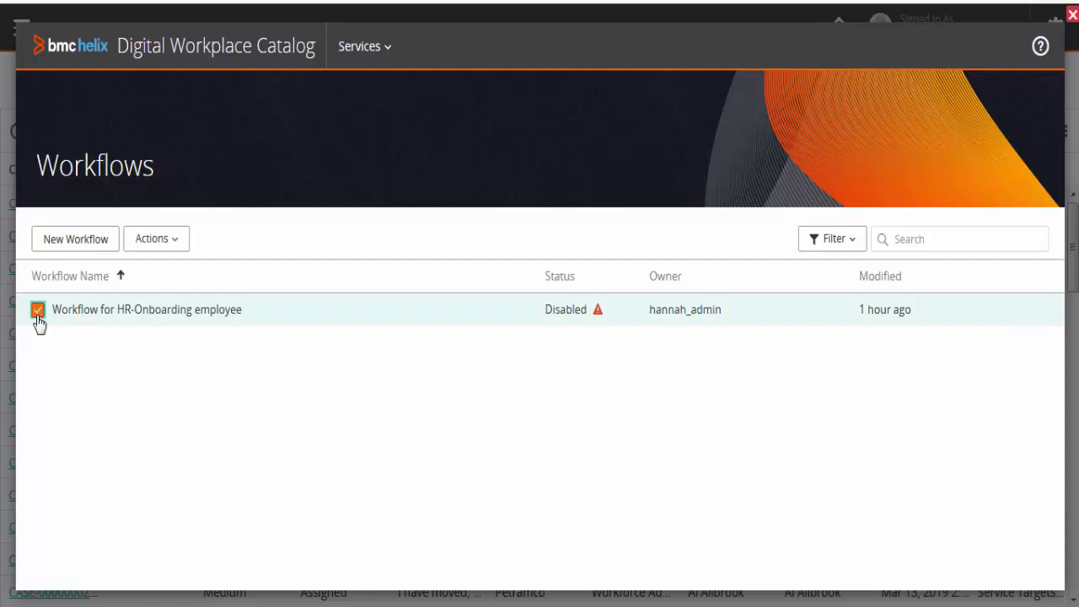
{"action": "left_click", "coordinate": [179, 247]}
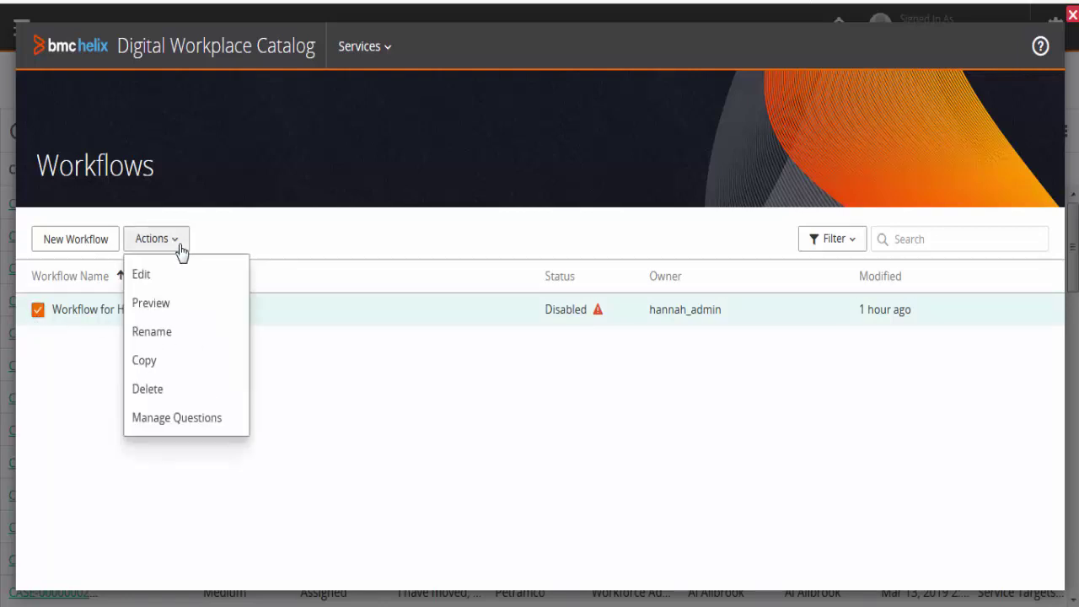
{"action": "left_click", "coordinate": [188, 419]}
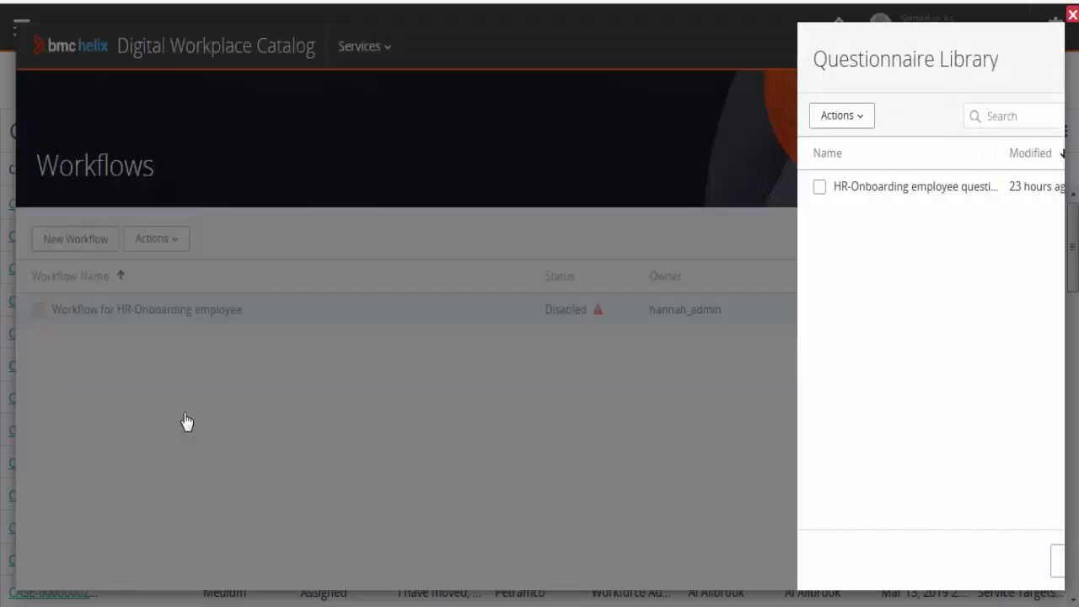
{"action": "left_click", "coordinate": [816, 123]}
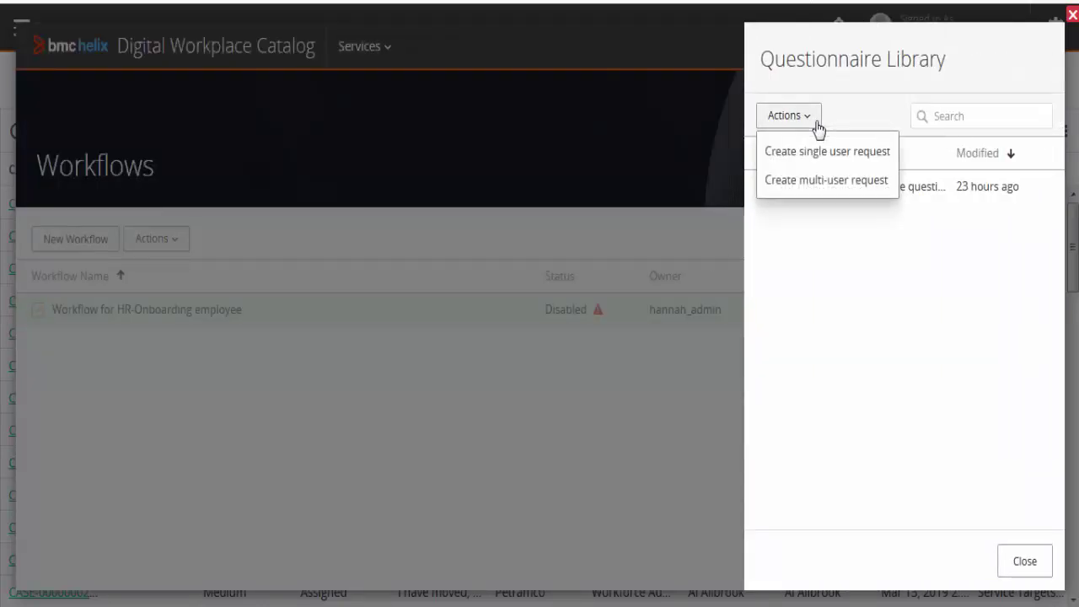
{"action": "left_click", "coordinate": [810, 153]}
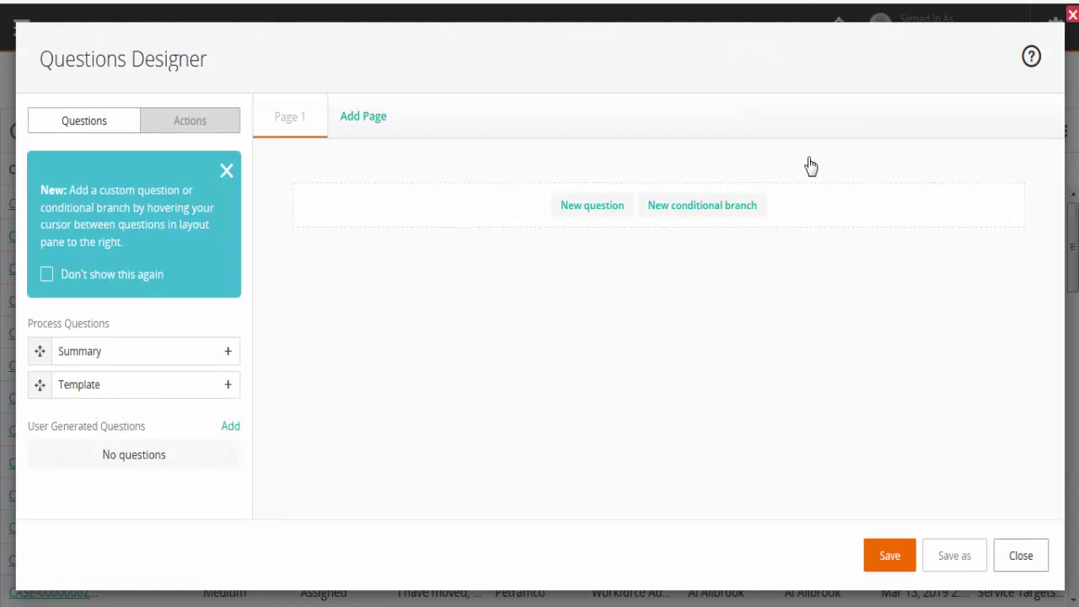
{"action": "left_click", "coordinate": [226, 170]}
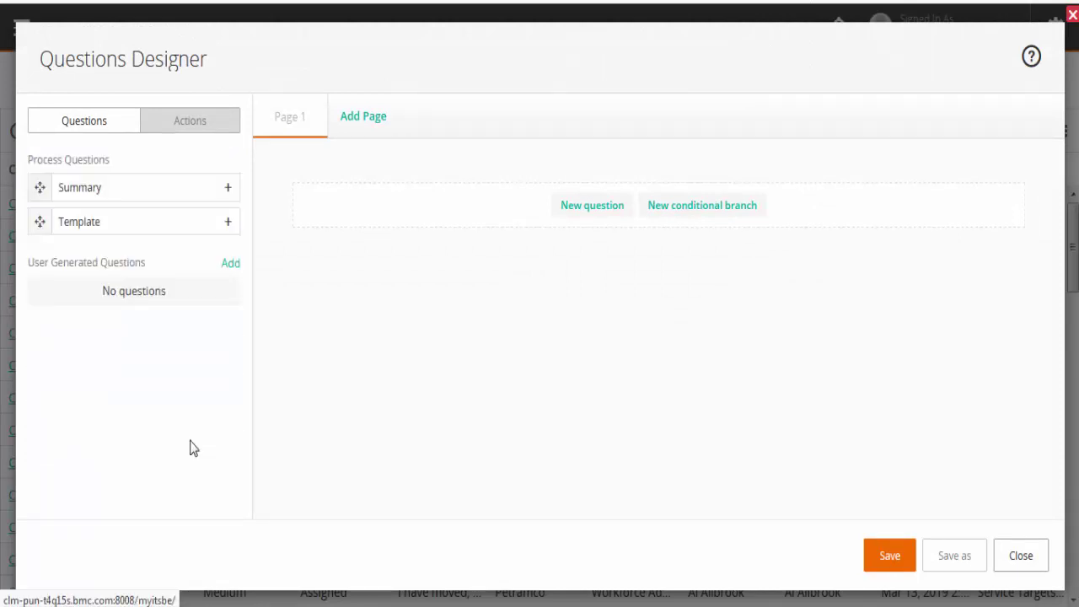
Start a question under the Template group with the Text Field element type.
{"action": "left_click", "coordinate": [229, 222]}
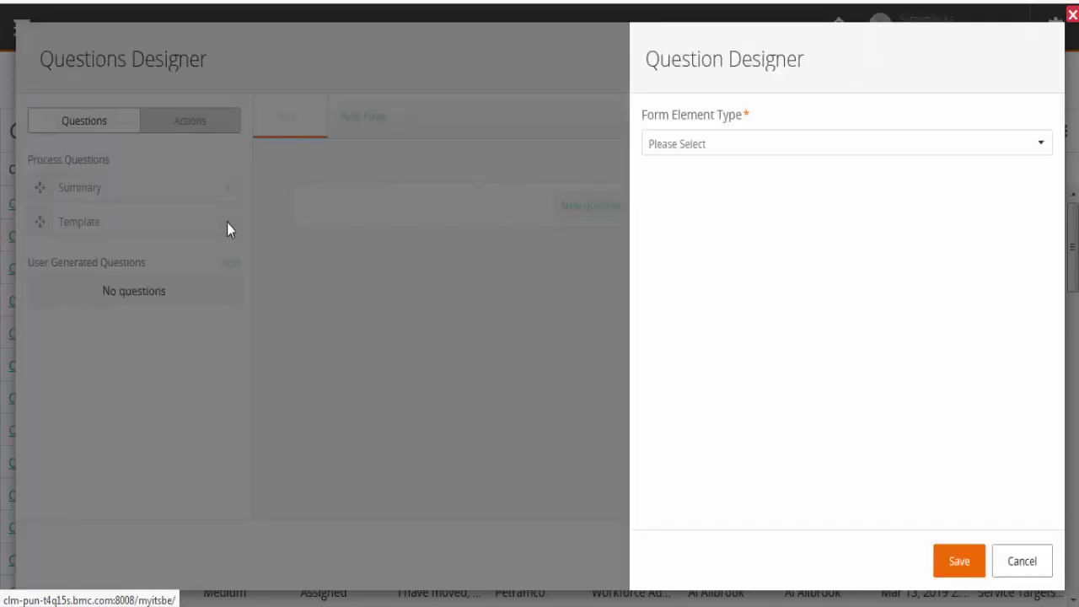
{"action": "left_click", "coordinate": [1046, 149]}
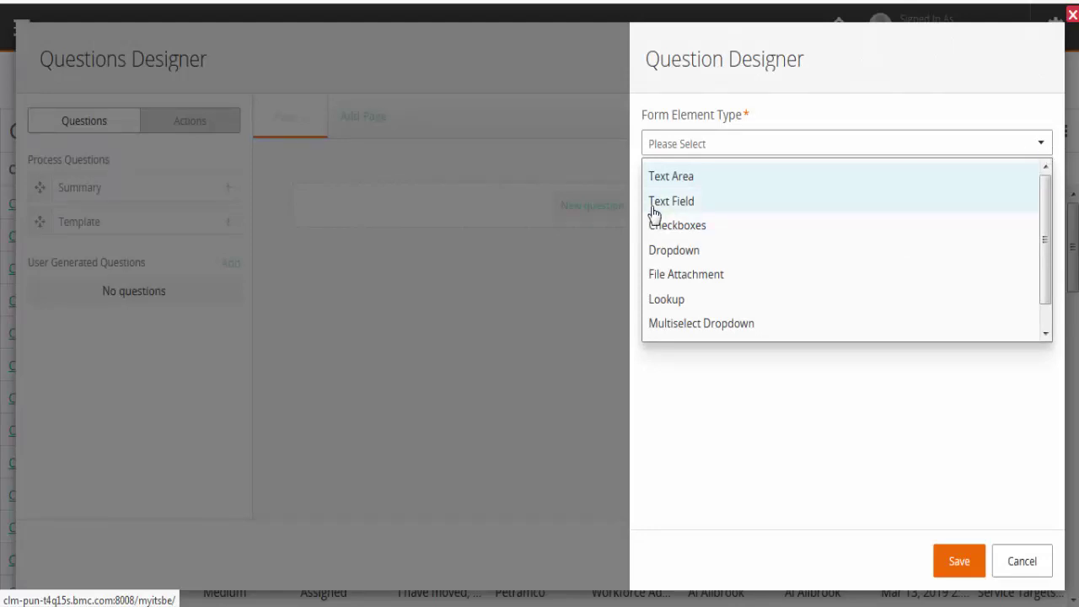
{"action": "left_click", "coordinate": [655, 211]}
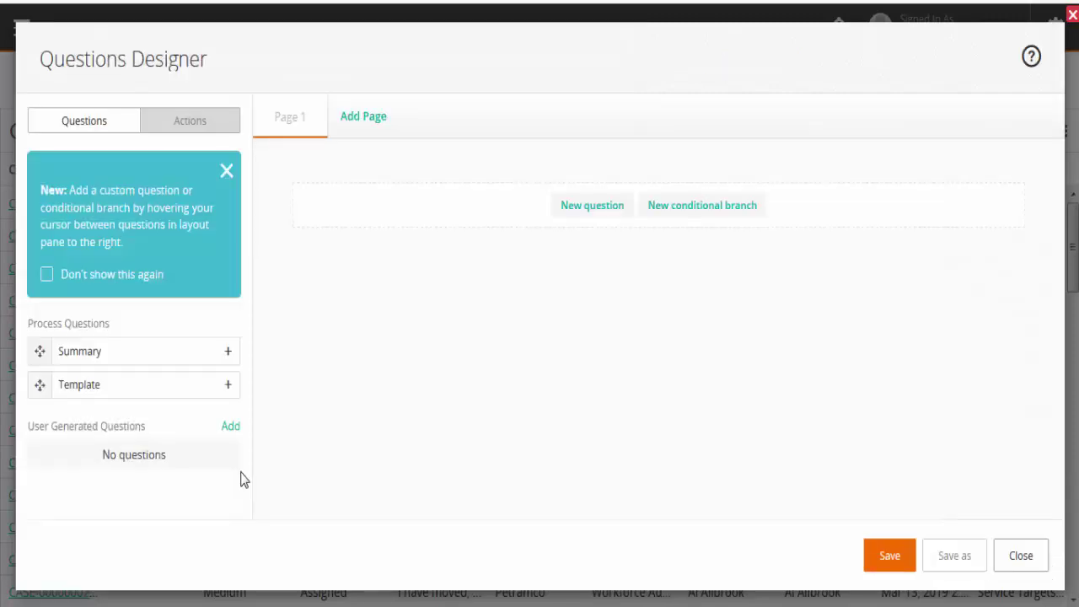
Add a required Text Field question labelled 'Urgency' and save it.
{"action": "left_click", "coordinate": [233, 430]}
{"action": "left_click", "coordinate": [212, 460]}
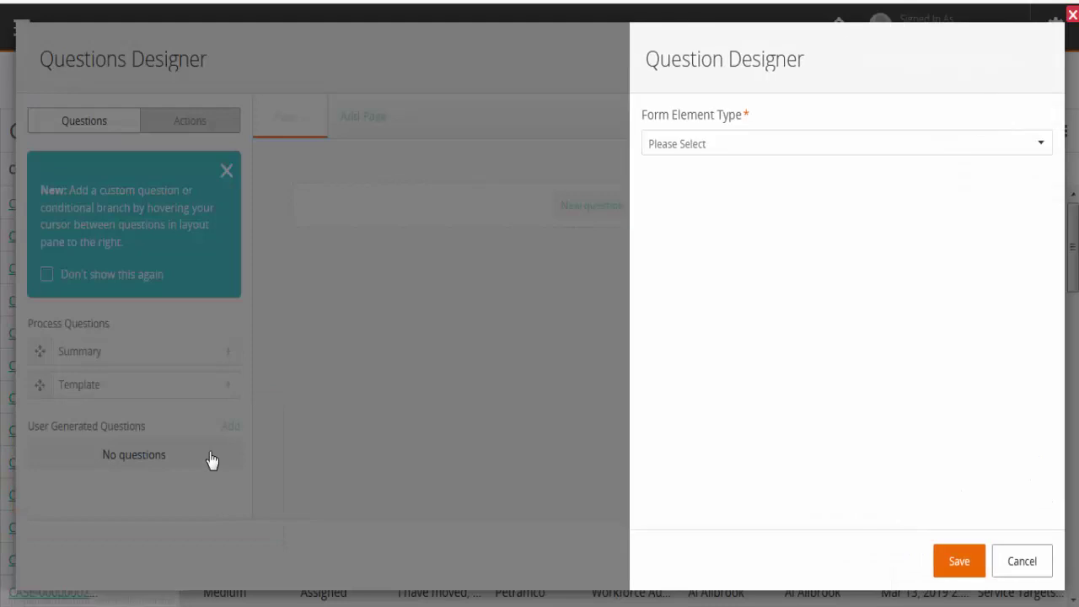
{"action": "left_click", "coordinate": [1041, 150]}
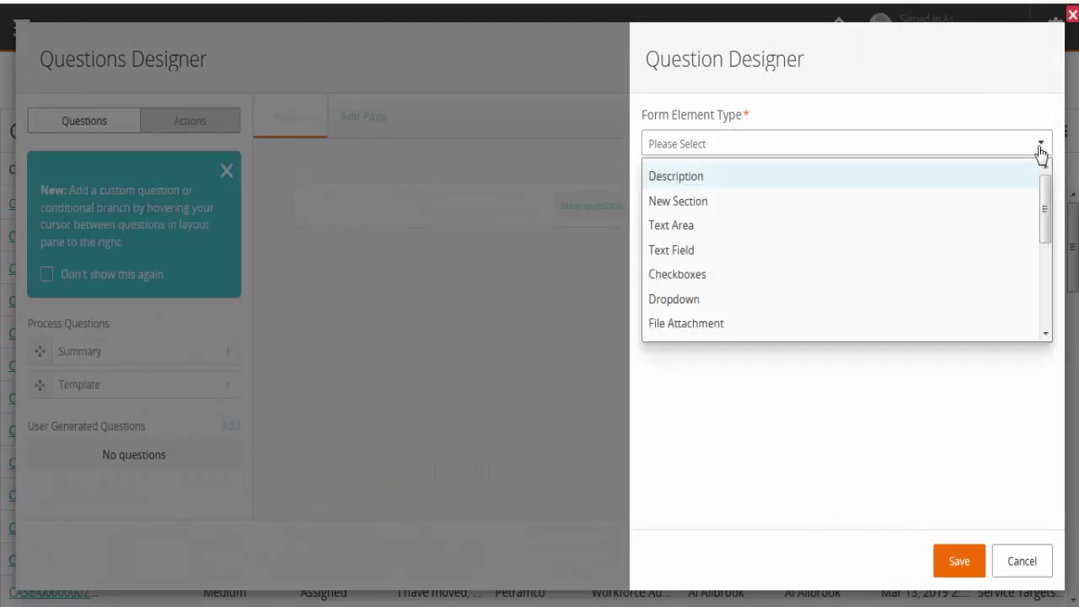
{"action": "left_click", "coordinate": [766, 251]}
{"action": "type", "text": "Urgen"}
{"action": "left_click", "coordinate": [722, 252]}
{"action": "left_click", "coordinate": [1026, 431]}
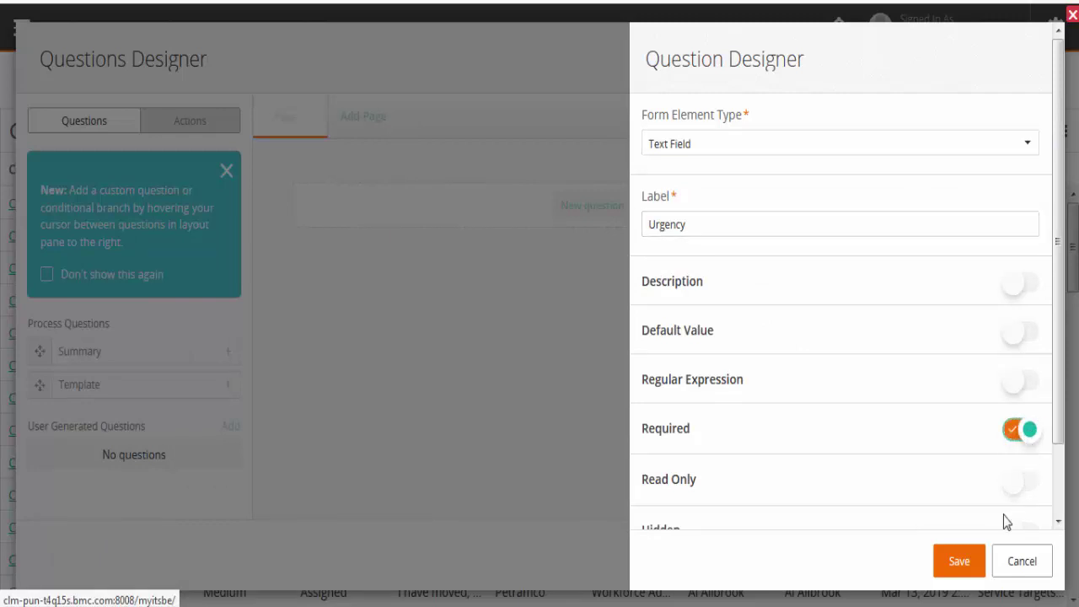
{"action": "left_click", "coordinate": [961, 561]}
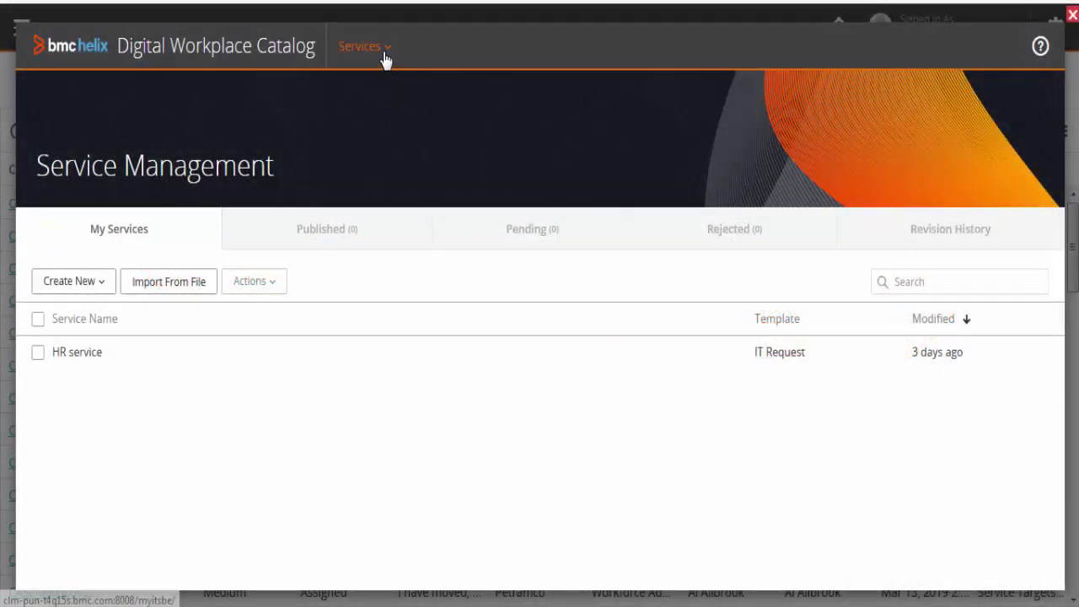
Open the HR service's workflow and questions editor from the Services management page.
{"action": "left_click", "coordinate": [384, 57]}
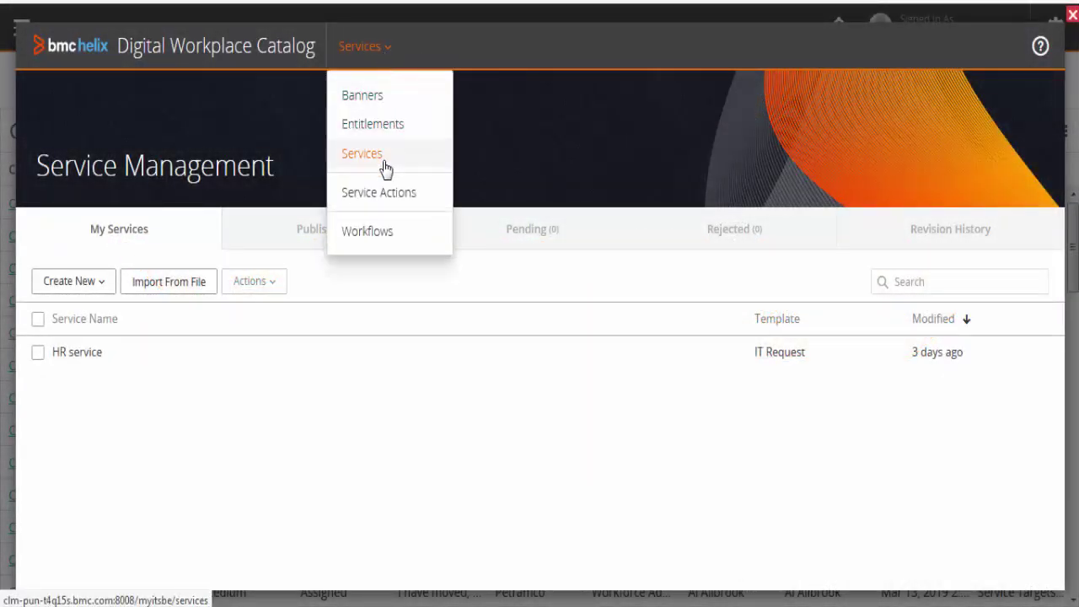
{"action": "left_click", "coordinate": [73, 281]}
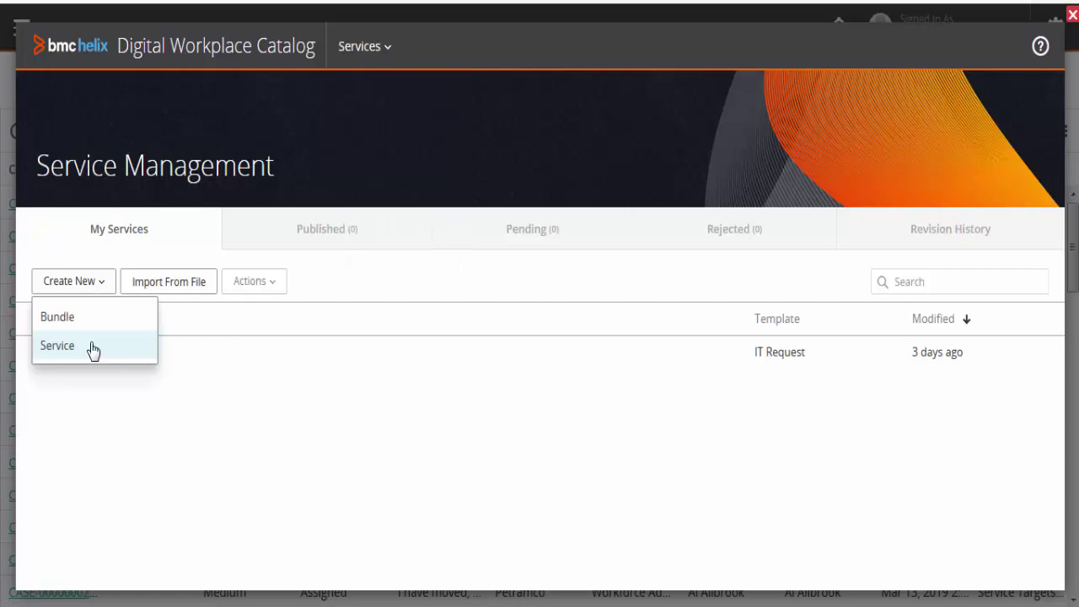
{"action": "left_click", "coordinate": [92, 352]}
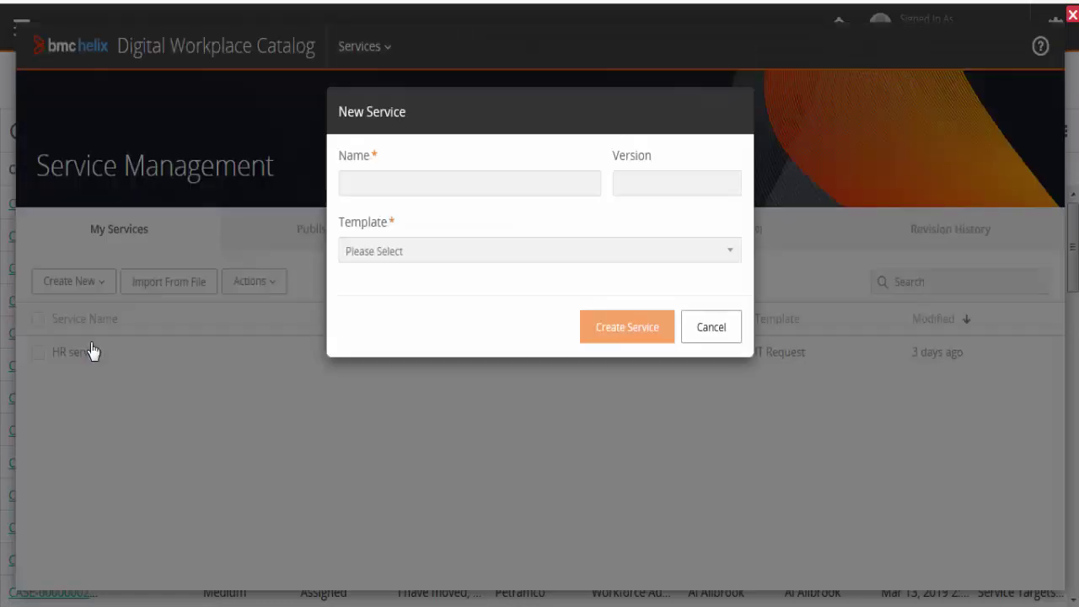
{"action": "left_click", "coordinate": [597, 331]}
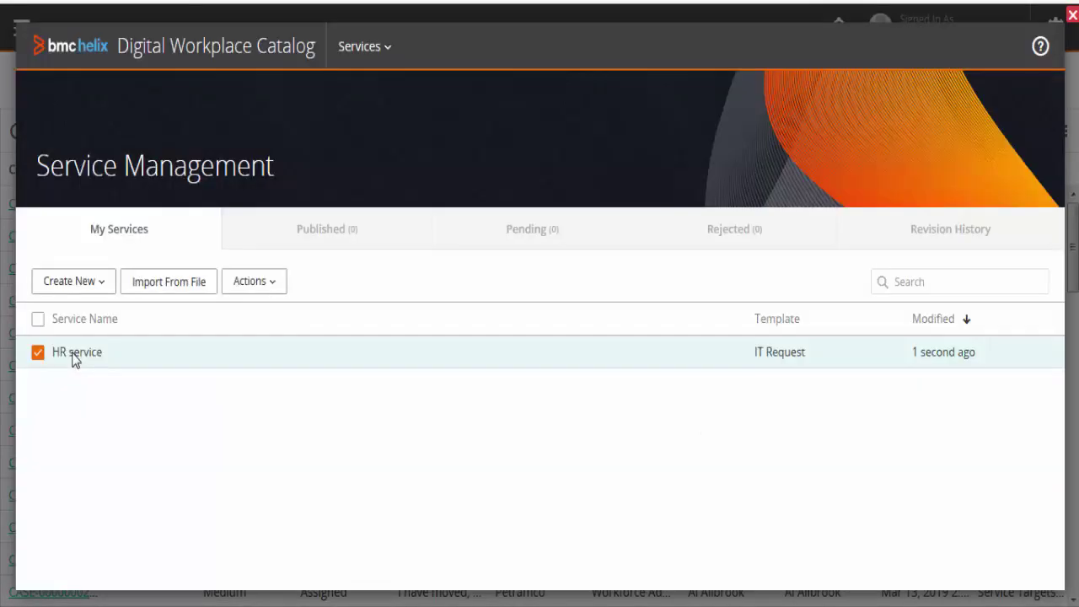
{"action": "left_click", "coordinate": [74, 354]}
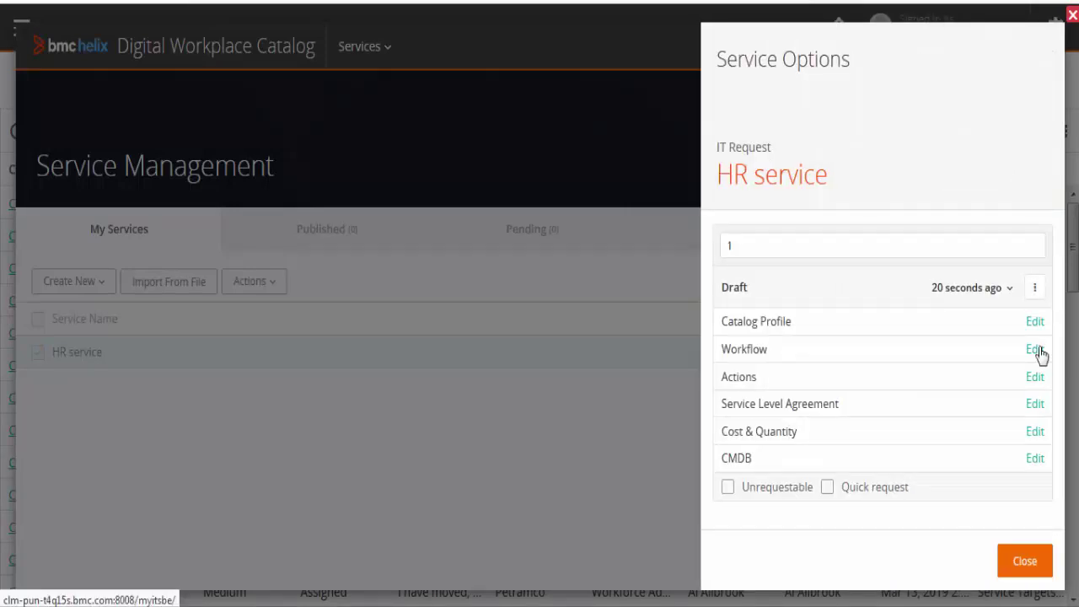
{"action": "left_click", "coordinate": [1036, 349]}
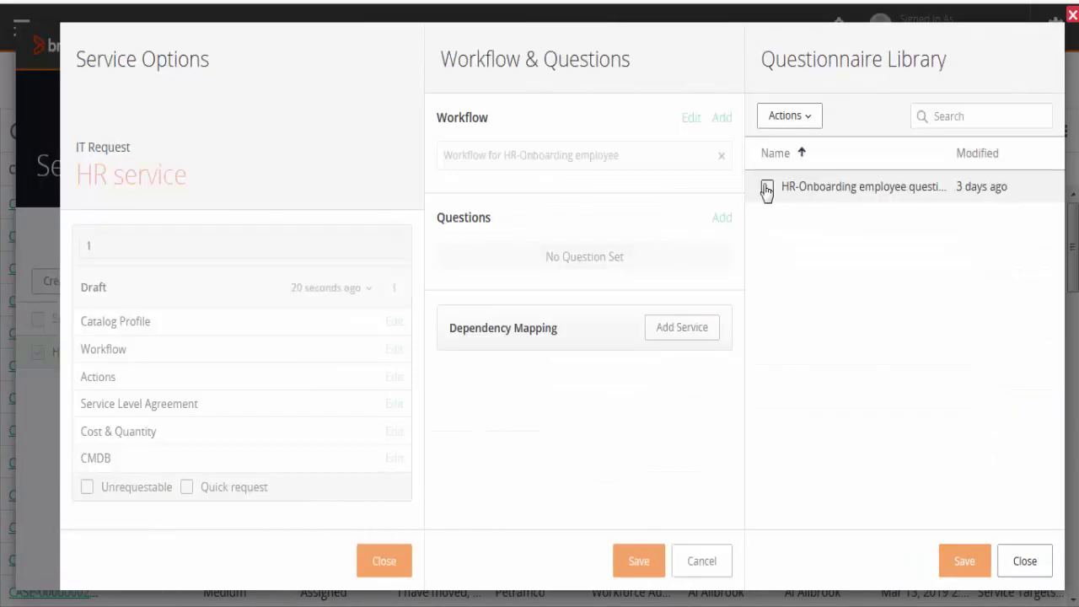
Attach the HR-Onboarding questionnaire, save, and Approve & Publish the HR service draft.
{"action": "left_click", "coordinate": [766, 187]}
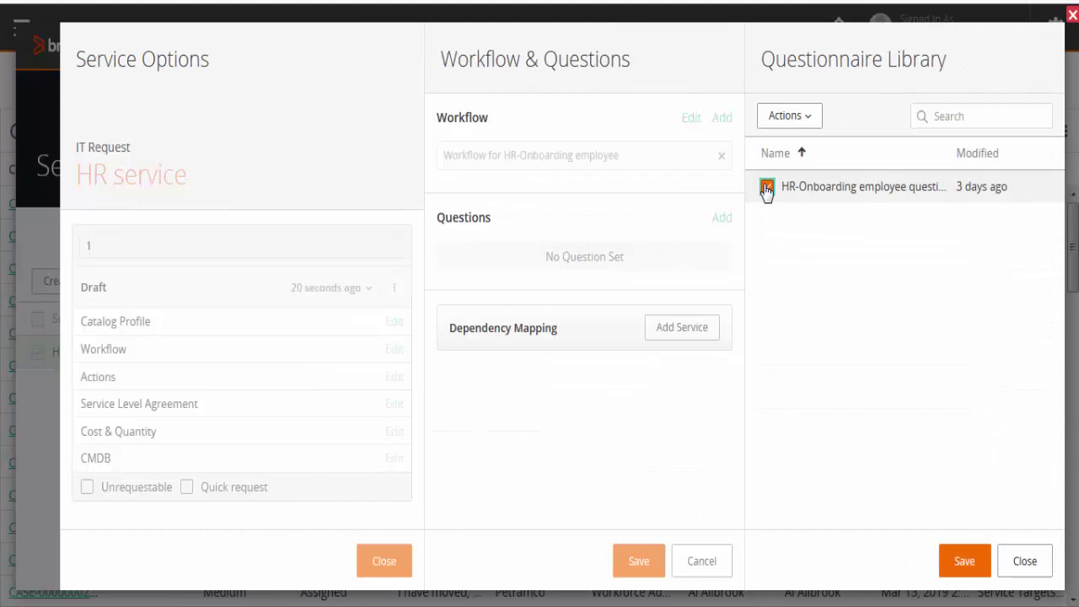
{"action": "left_click", "coordinate": [964, 562]}
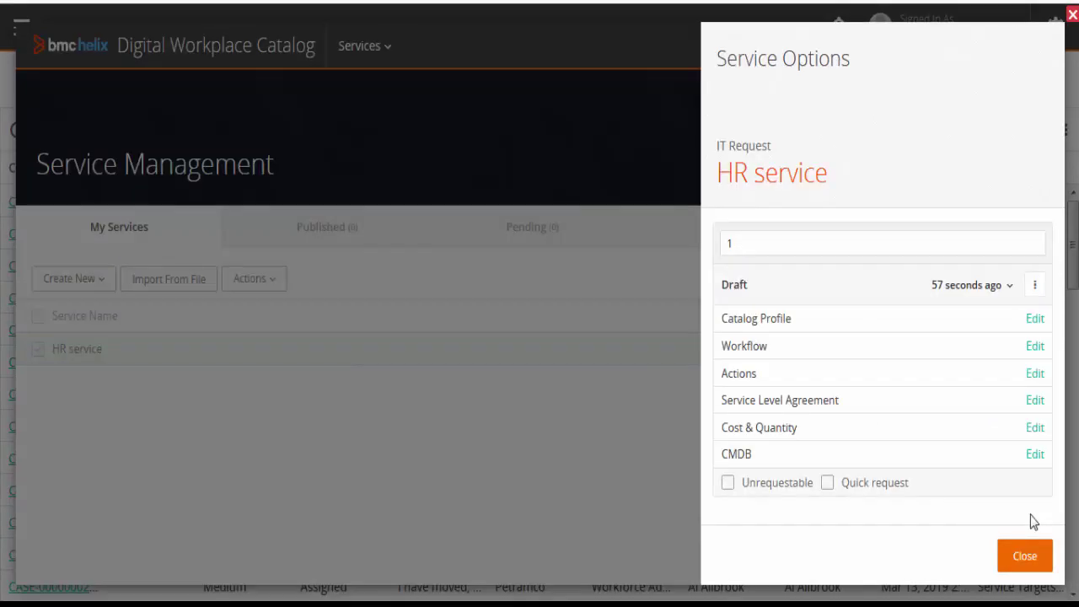
{"action": "left_click", "coordinate": [1035, 286]}
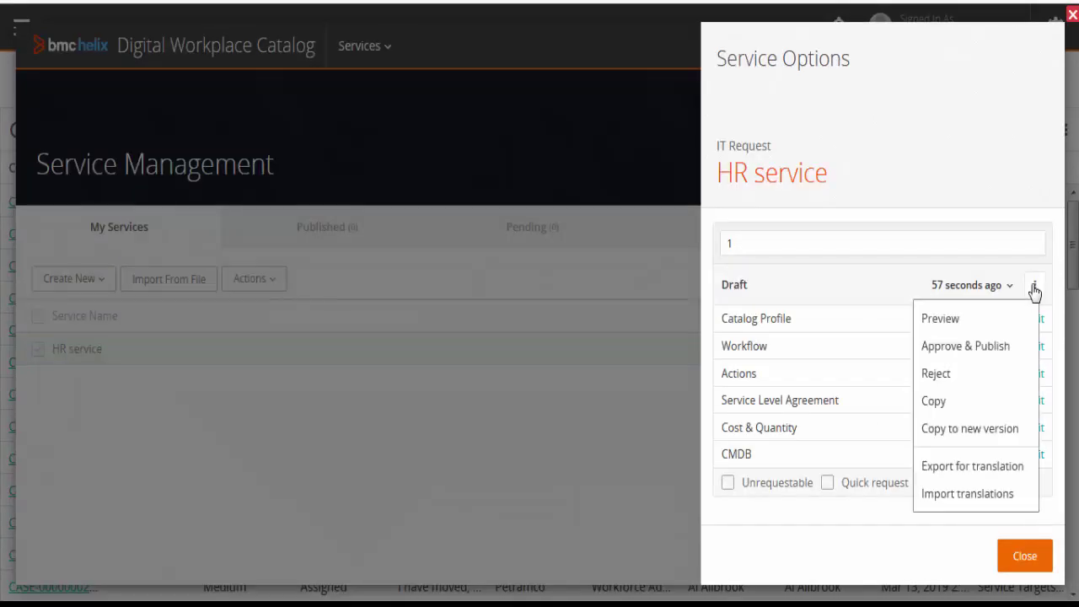
{"action": "left_click", "coordinate": [1006, 359]}
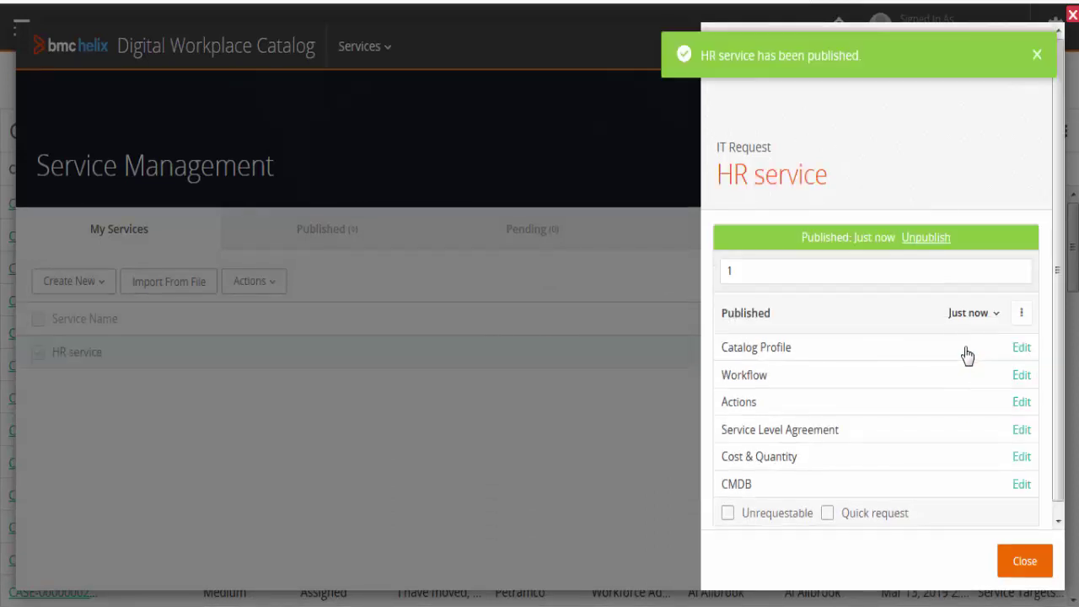